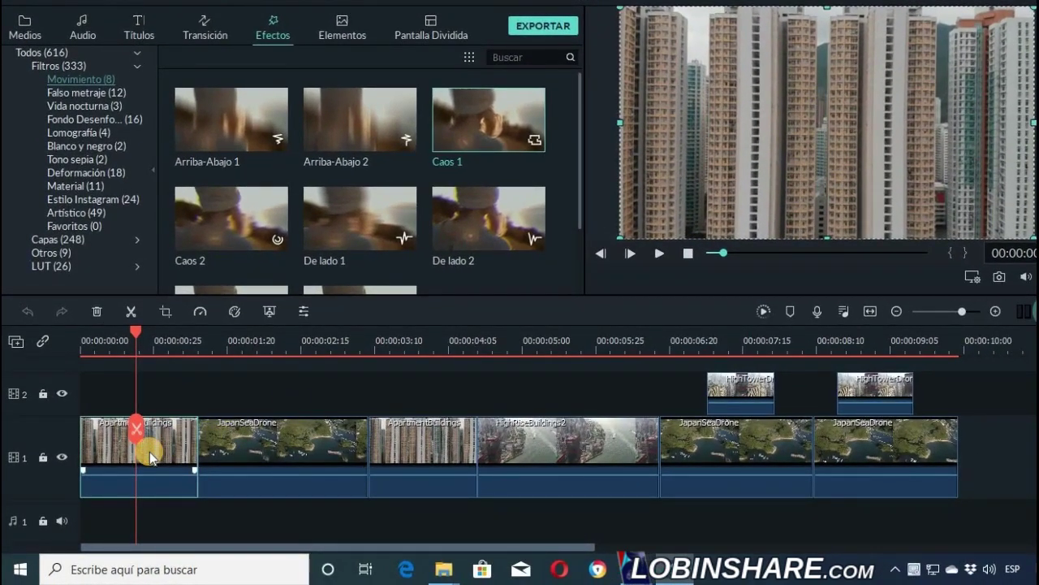
Step: Inspect the footage at several points along the timeline and look over the clips on video track 1
click(269, 341)
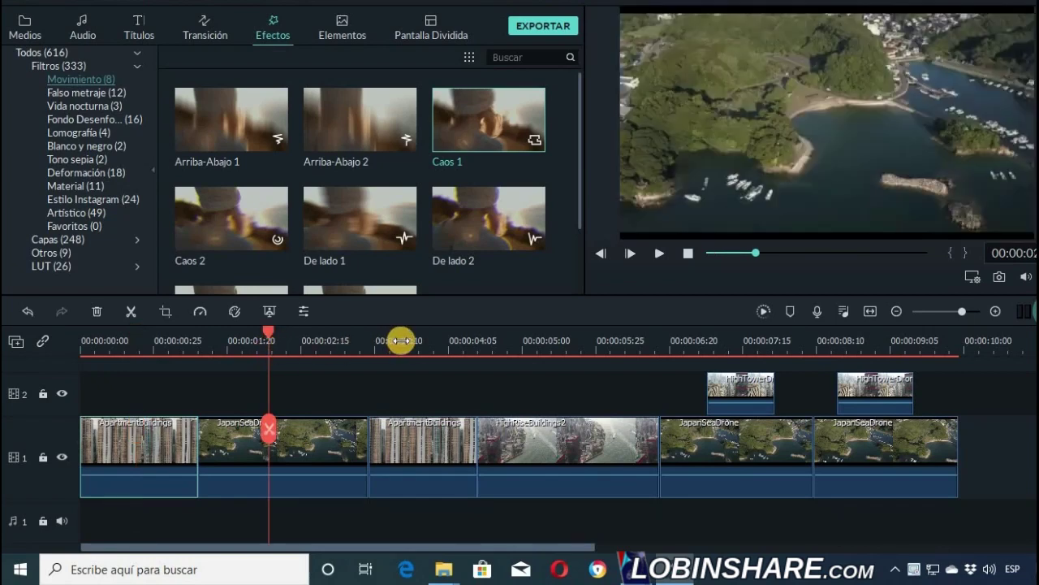
click(399, 342)
click(520, 344)
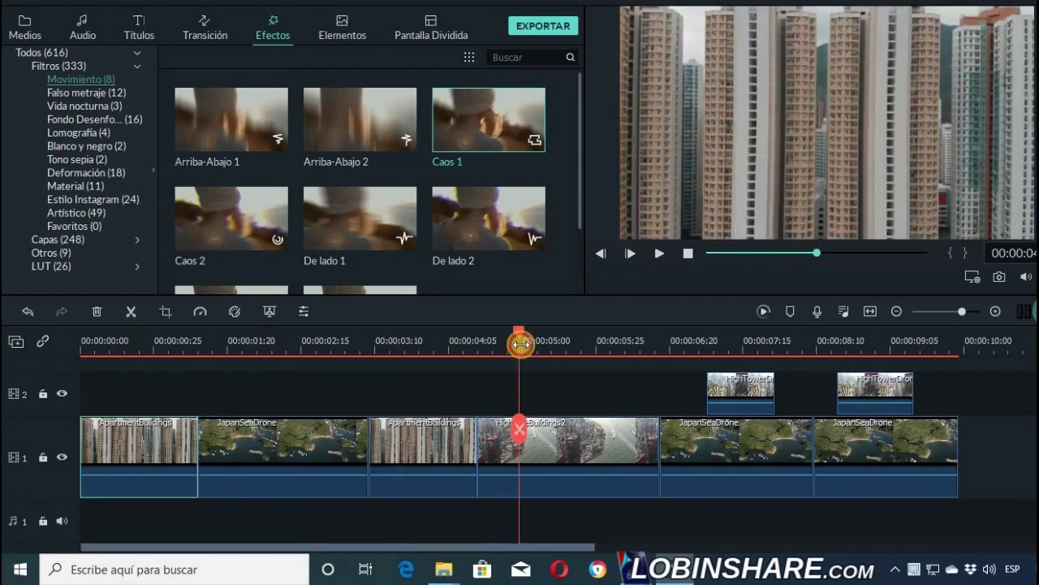
click(685, 341)
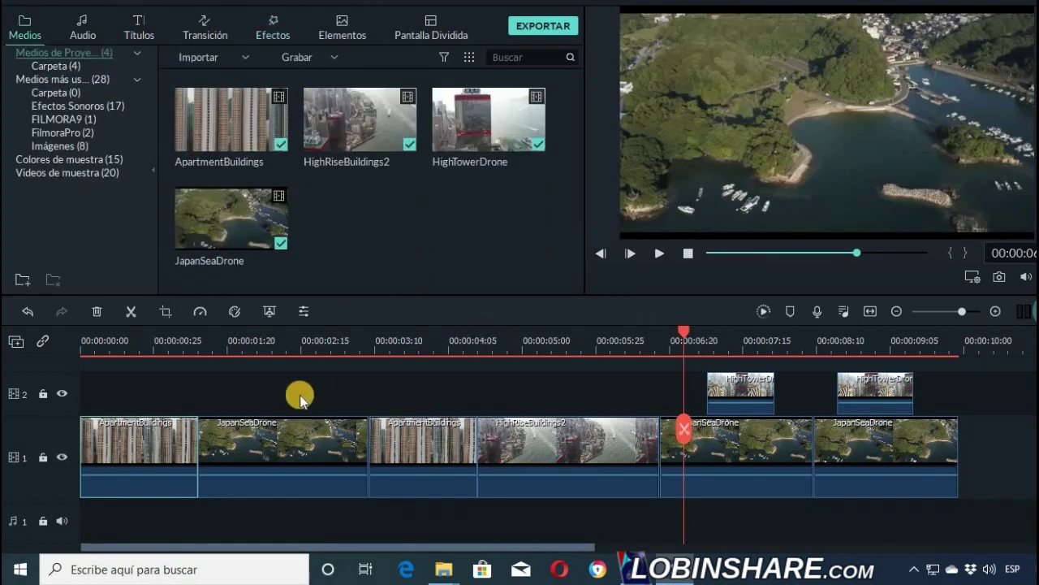
click(276, 446)
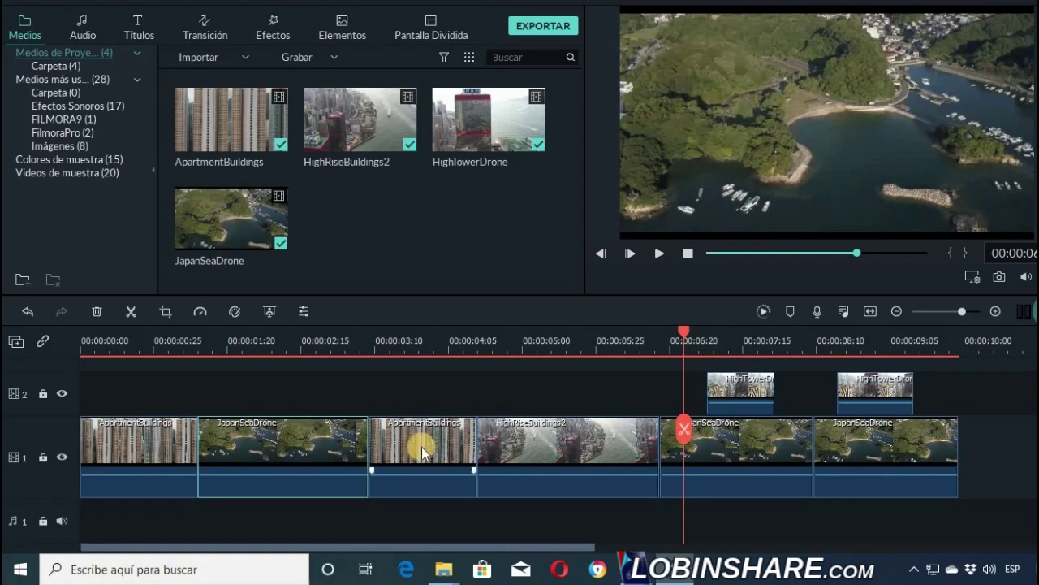
click(561, 448)
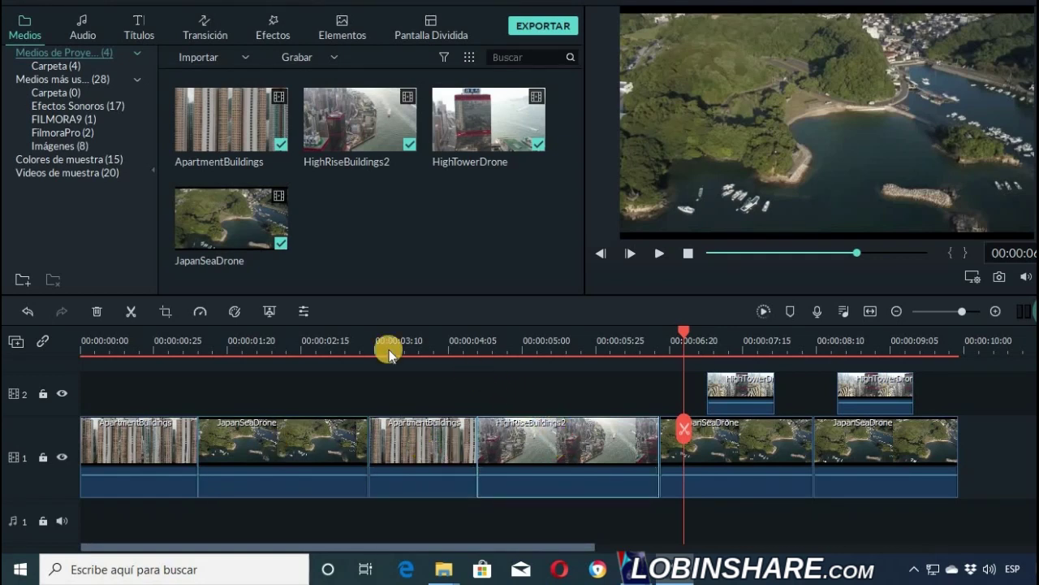
Step: Play the unedited sequence from its start to review how the clips follow one another
click(80, 350)
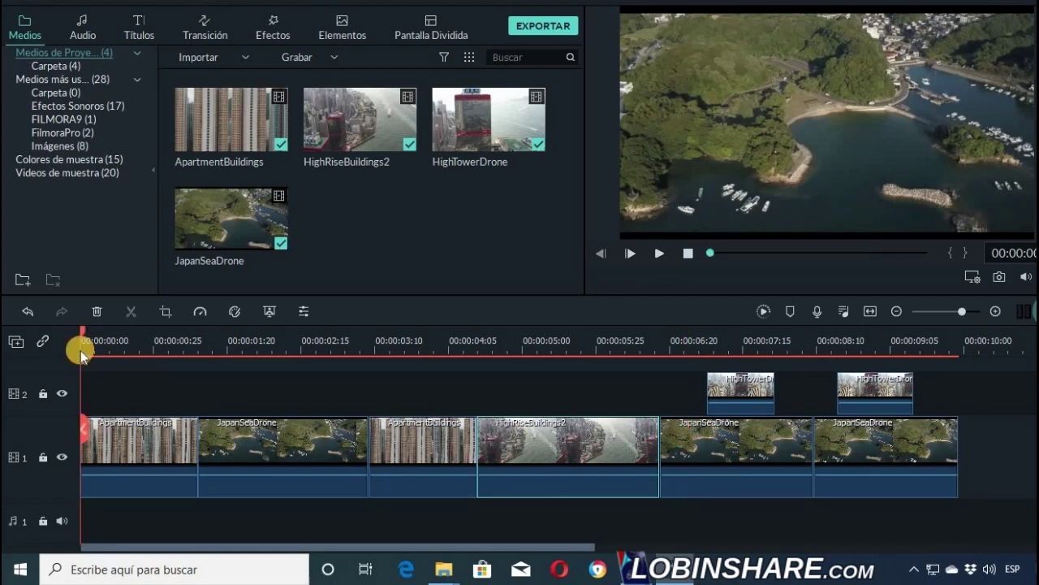
click(658, 253)
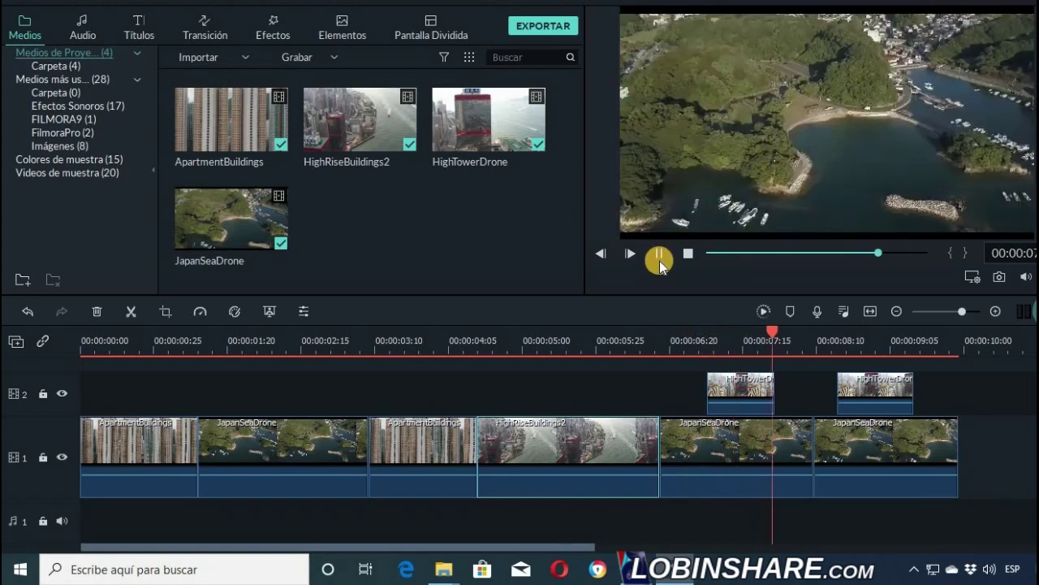
click(659, 255)
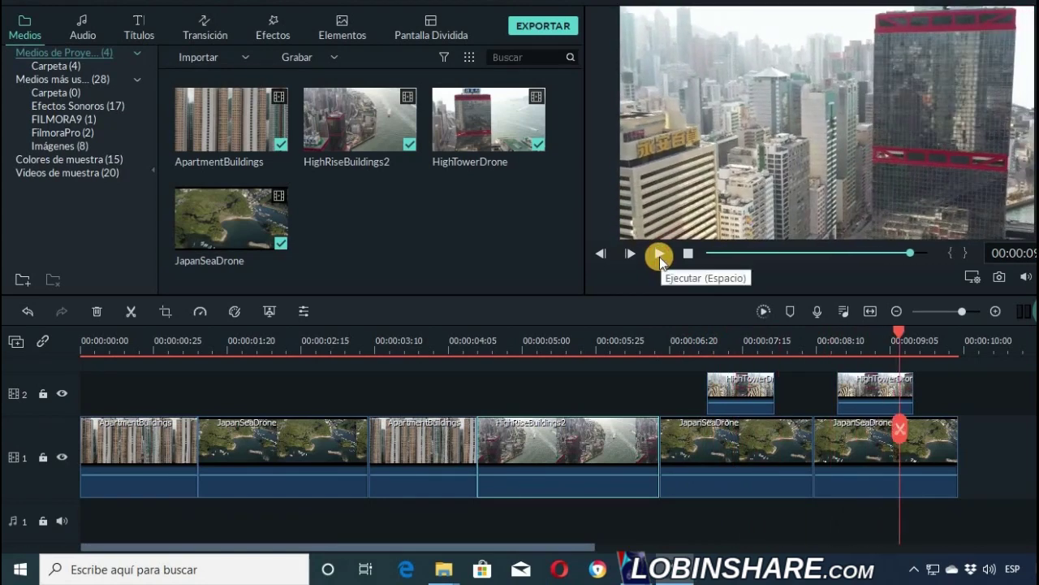
click(847, 448)
click(749, 447)
click(583, 448)
click(442, 447)
click(326, 442)
Step: Preview the Caos 2 filter from the Movimiento effects and apply it to the first ApartmentBuildings clip on track 1
click(117, 455)
click(117, 455)
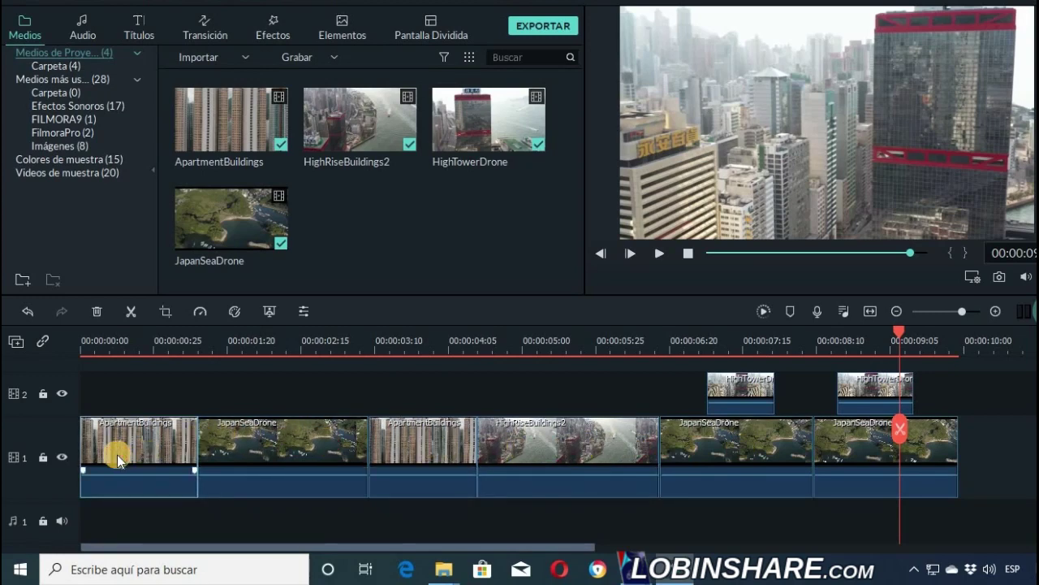
click(277, 30)
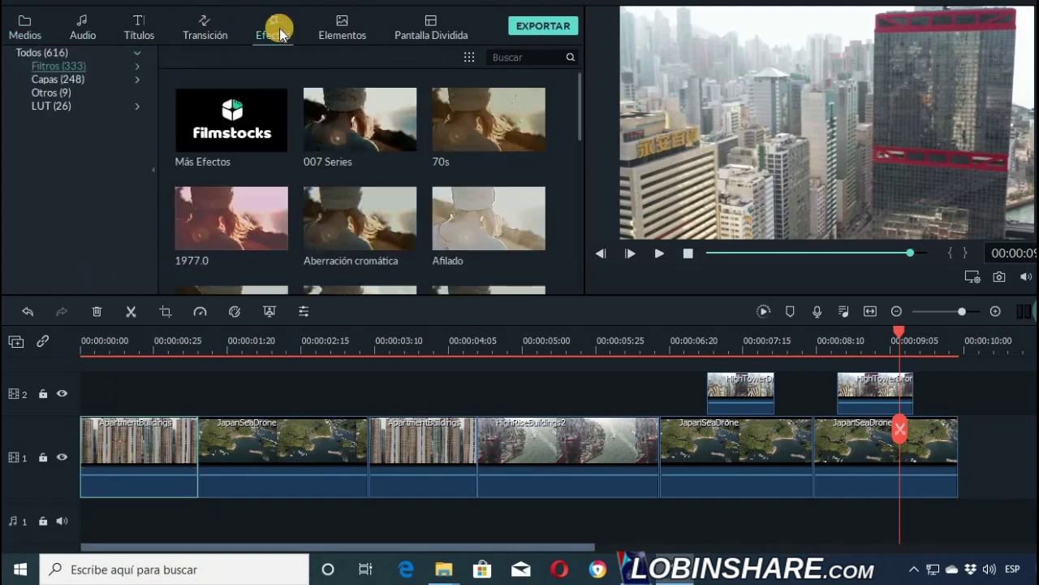
click(141, 69)
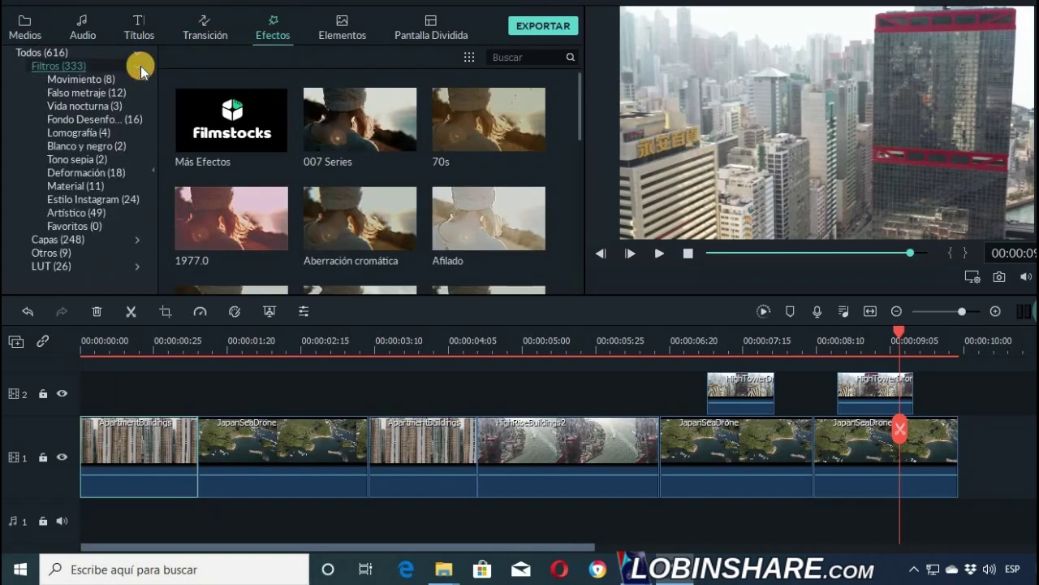
click(113, 78)
mouse_move(240, 147)
mouse_move(242, 238)
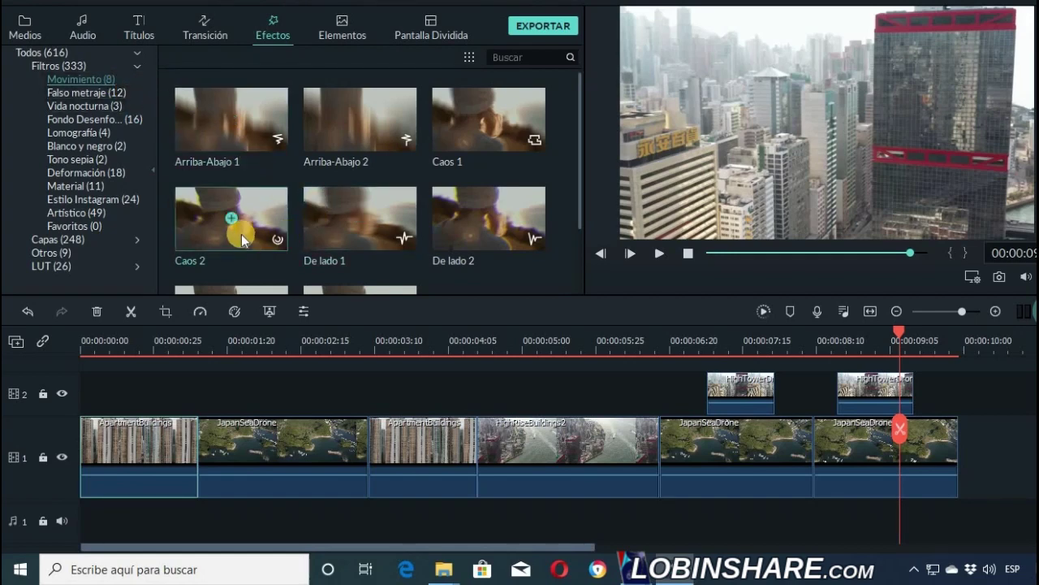
click(243, 236)
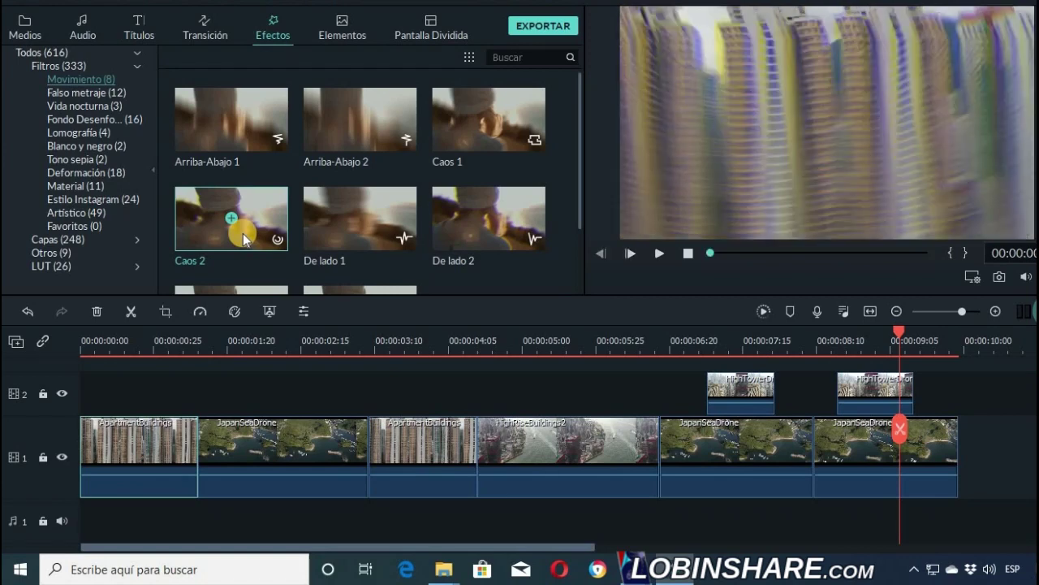
mouse_move(233, 241)
mouse_move(236, 241)
mouse_down()
mouse_move(153, 389)
mouse_move(103, 453)
mouse_up()
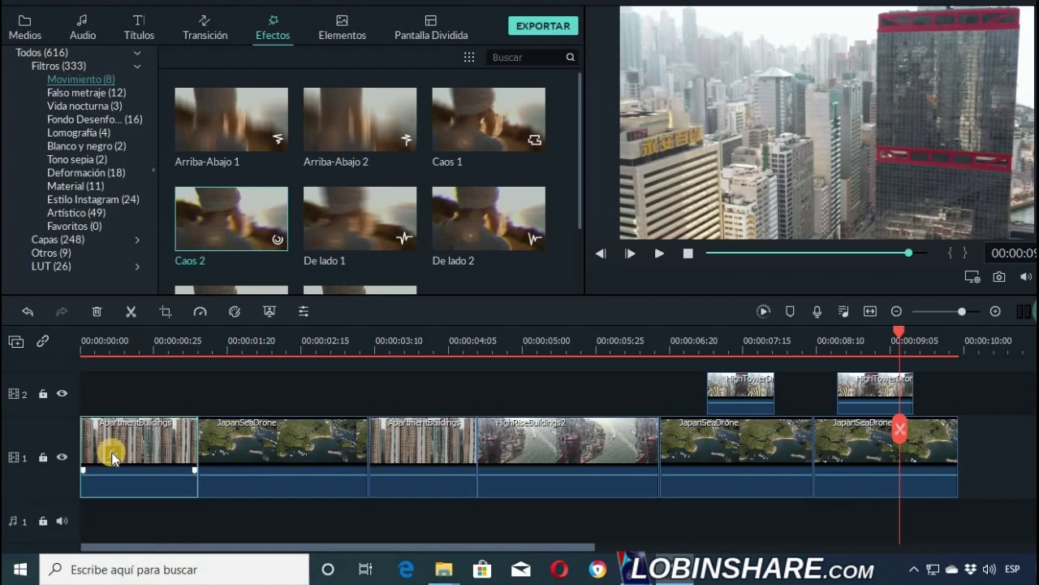
Step: Play the sequence from the beginning to check the Caos 2 effect on the first clip
click(81, 350)
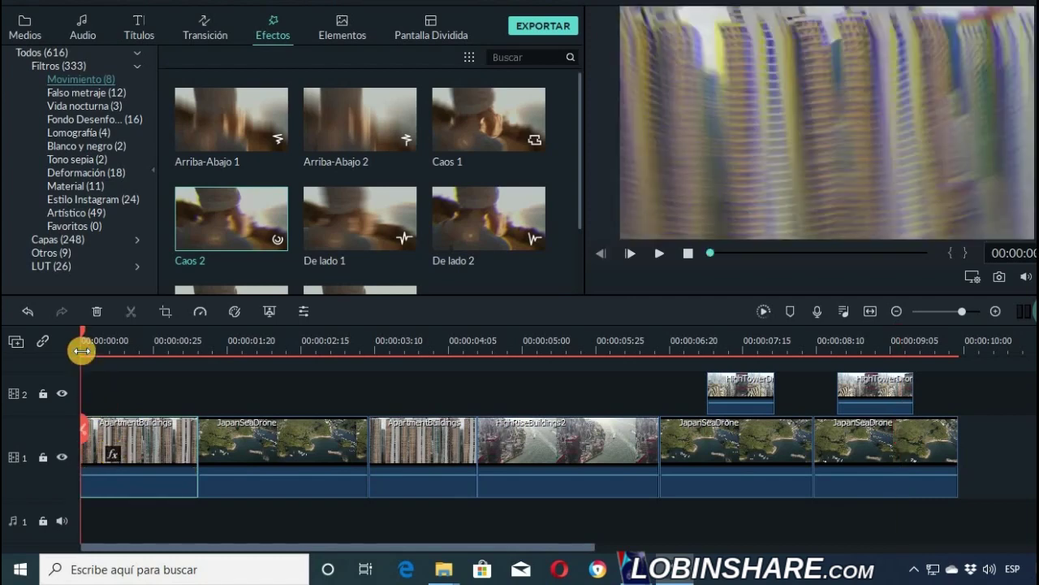
click(662, 253)
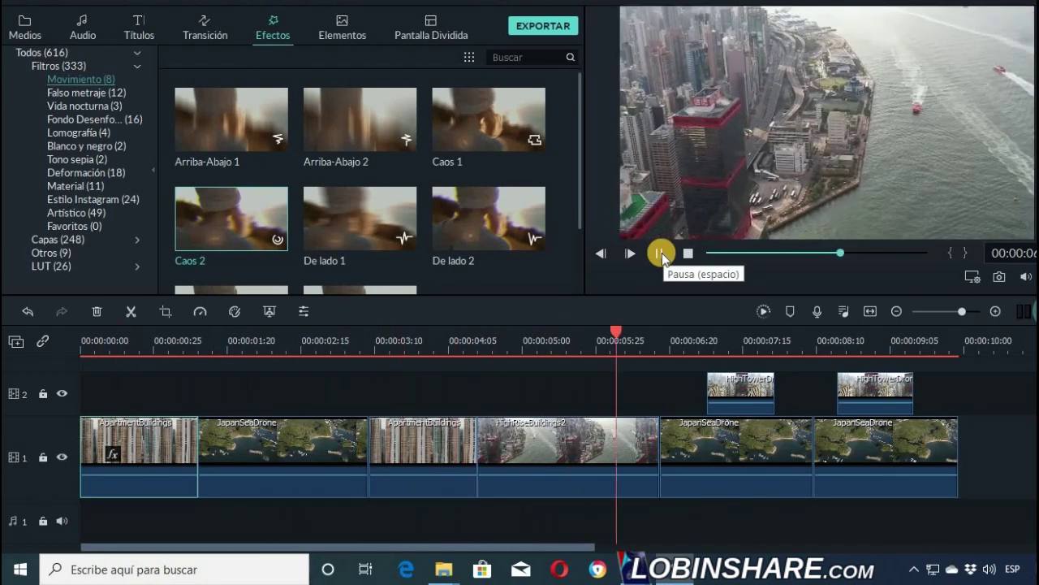
click(660, 253)
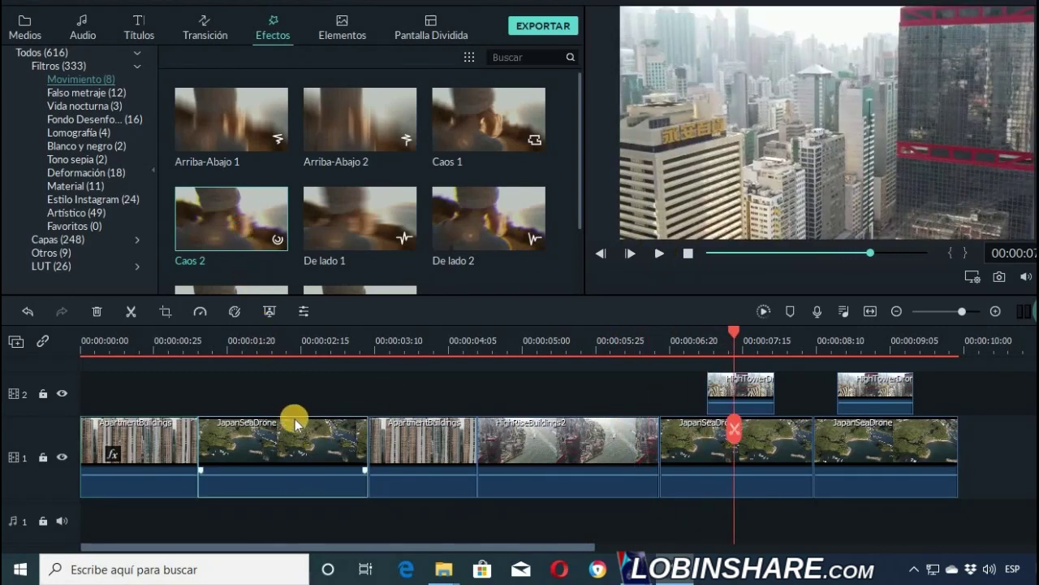
Step: Copy the effect from the first ApartmentBuildings clip and paste it onto the first JapanSeaDrone clip
click(403, 449)
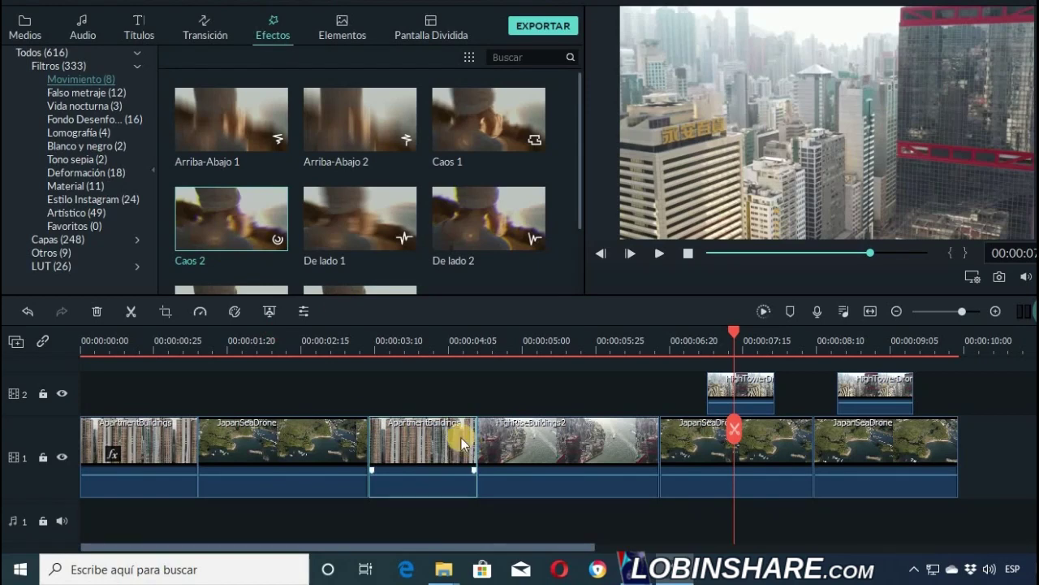
click(175, 453)
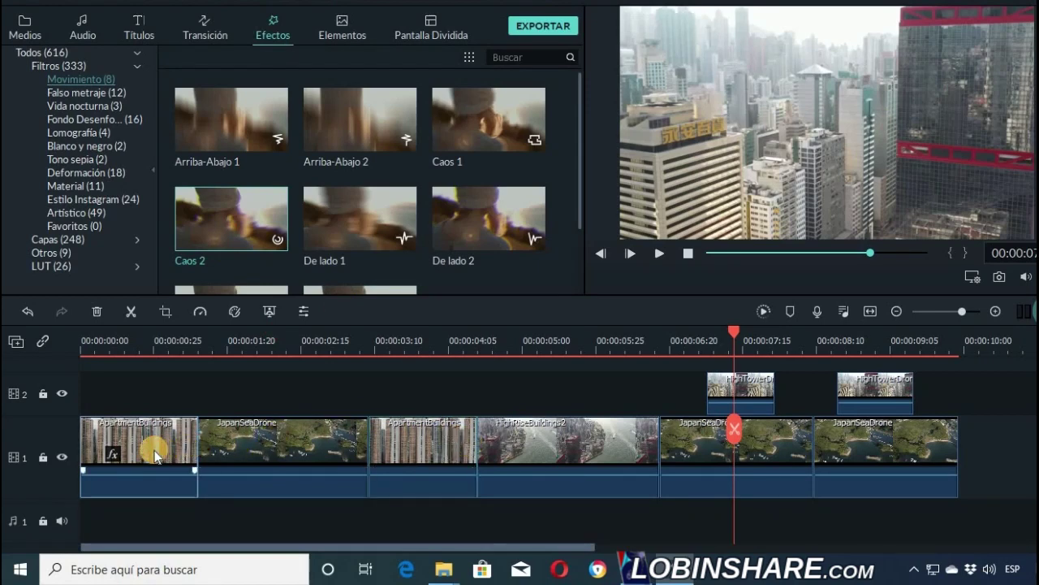
right_click(157, 456)
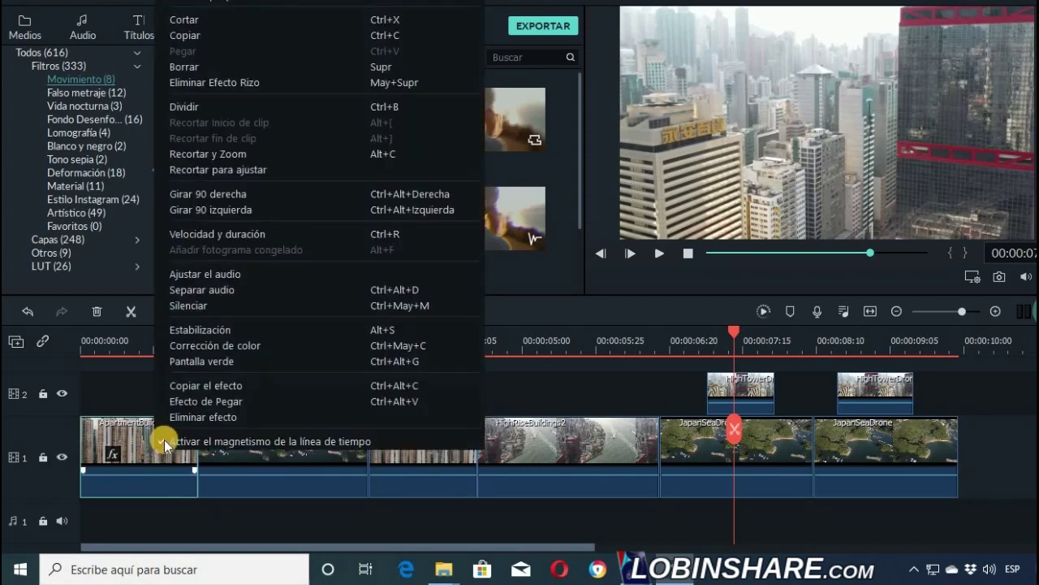
click(202, 388)
click(234, 441)
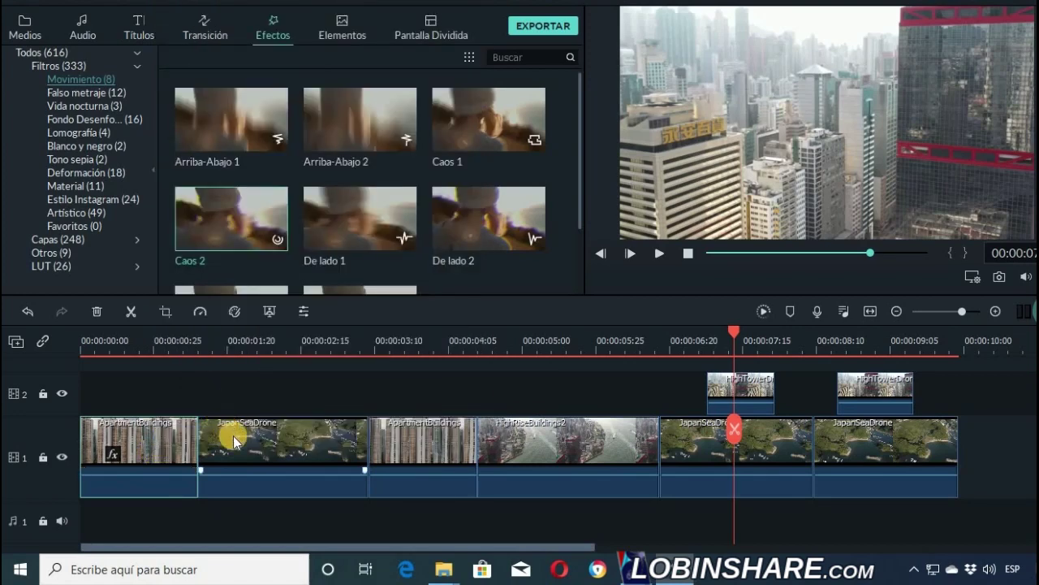
right_click(241, 444)
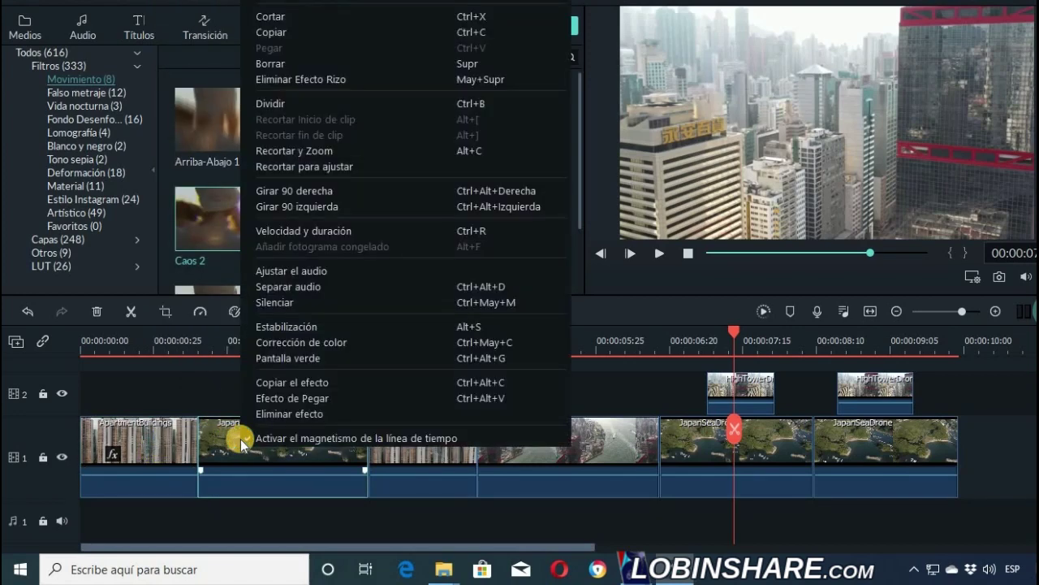
click(280, 400)
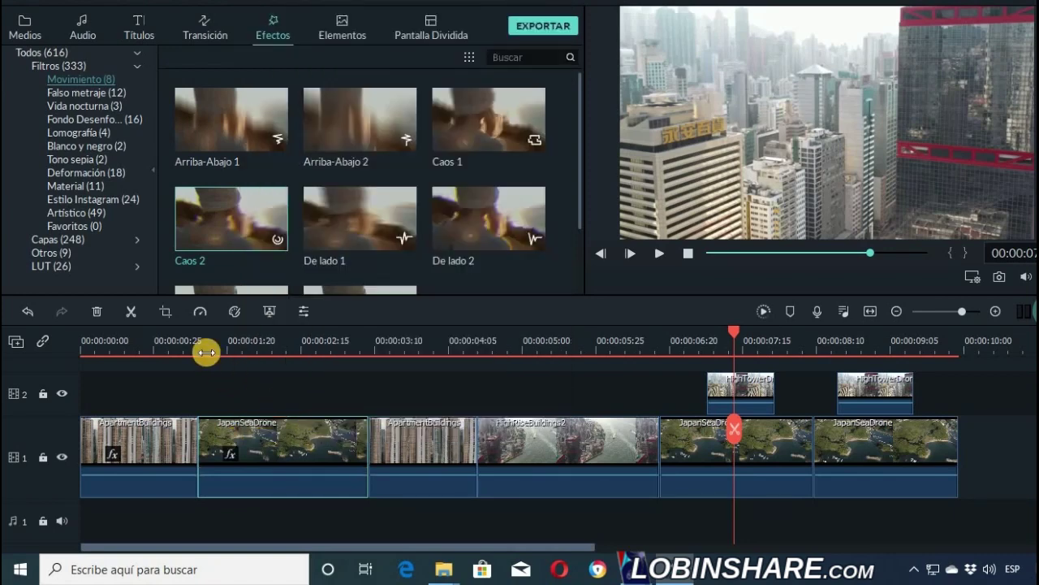
Step: Play the timeline from the start of the first JapanSeaDrone clip to check its pasted effect
click(203, 351)
click(657, 254)
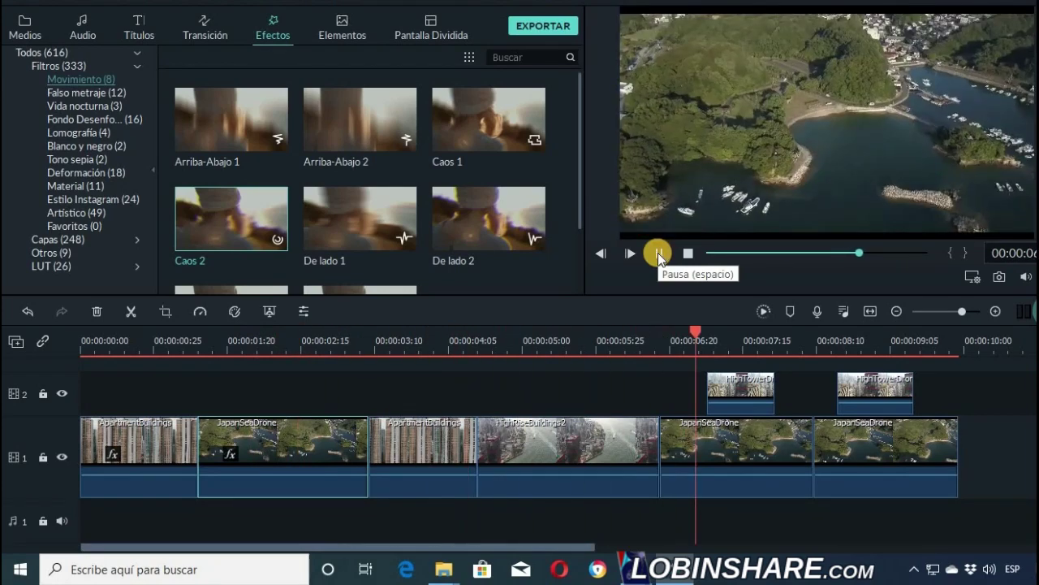
click(658, 254)
Step: Paste the copied effect onto the last four clips of track 1 together, and play them back
drag(465, 494, 557, 425)
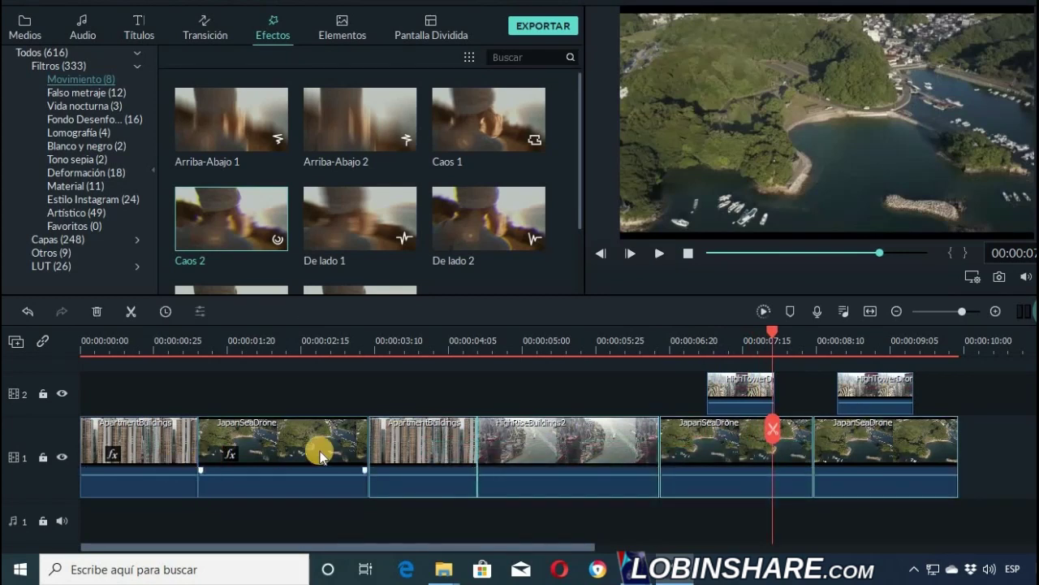
right_click(420, 449)
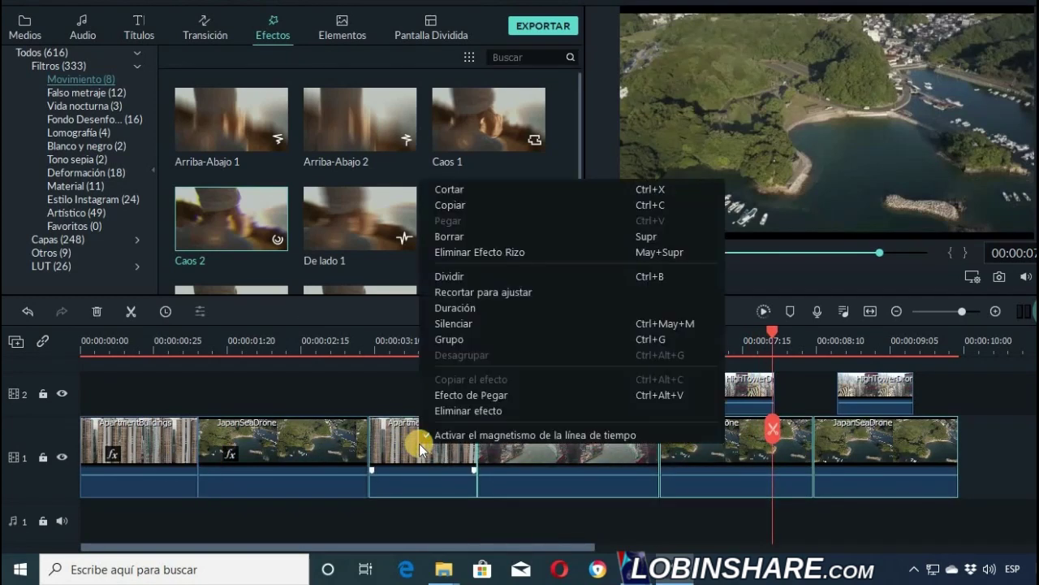
click(447, 395)
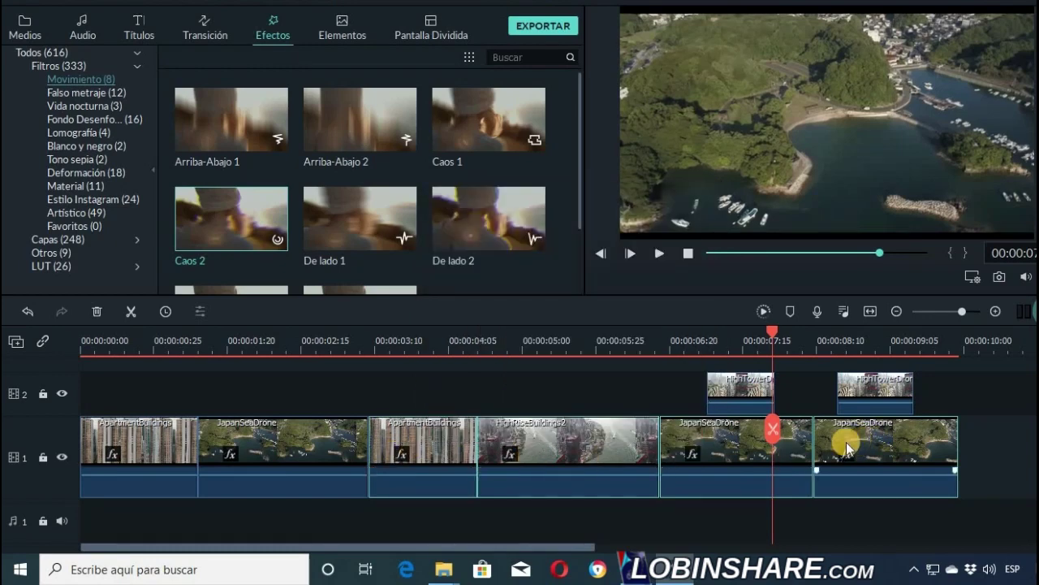
click(355, 342)
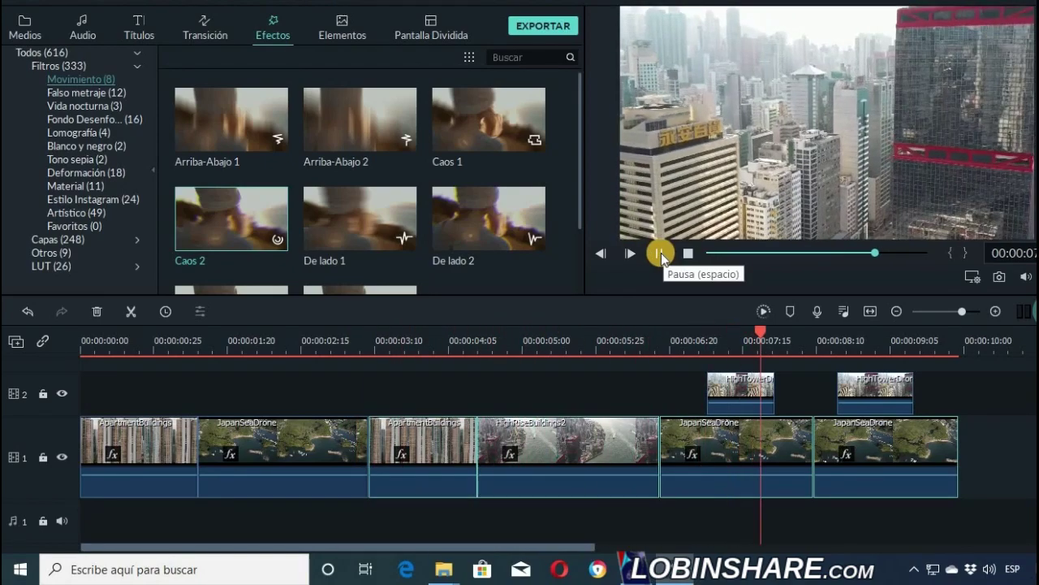
click(661, 254)
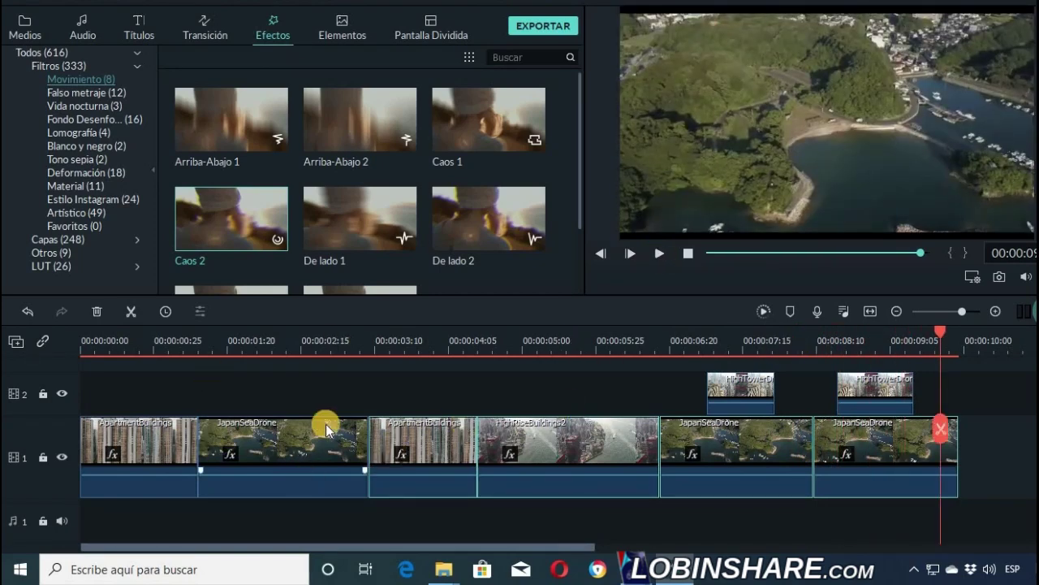
Step: Find the Cielos azules filter among all effects, add it to the first ApartmentBuildings clip, and play the clip
click(73, 50)
scroll(569, 236, down, 5)
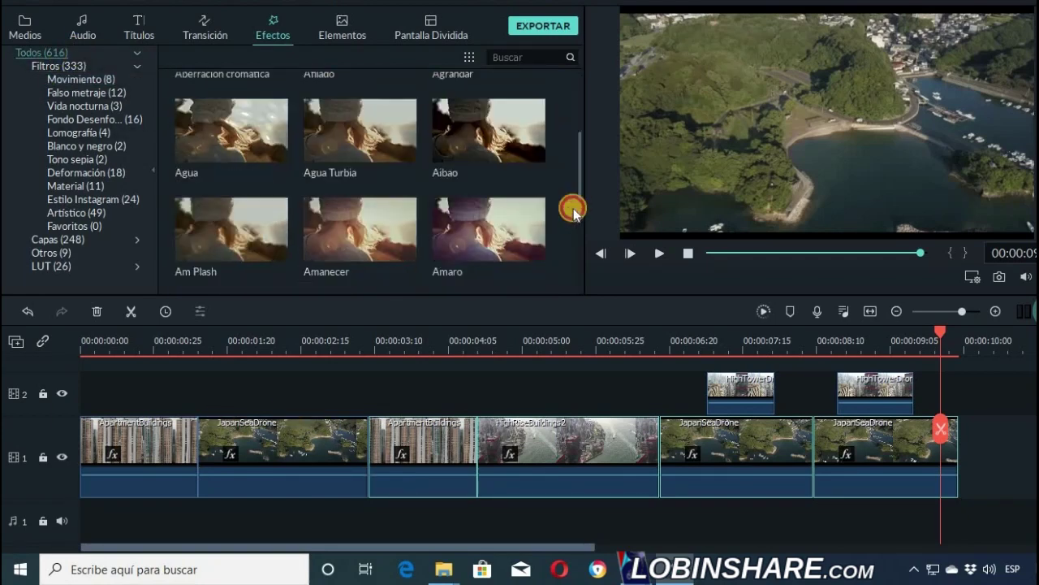
scroll(559, 260, down, 5)
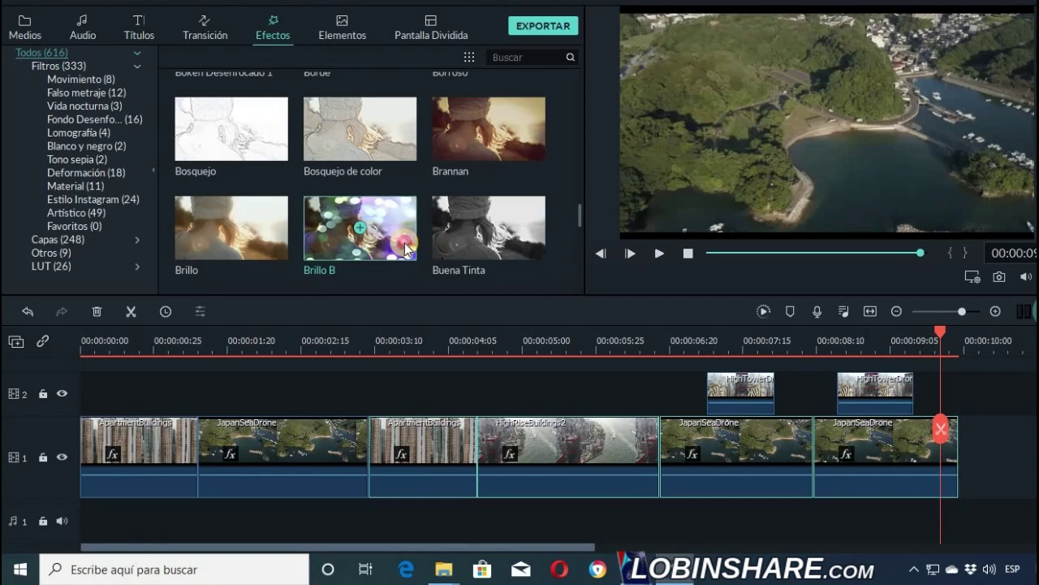
scroll(531, 211, down, 3)
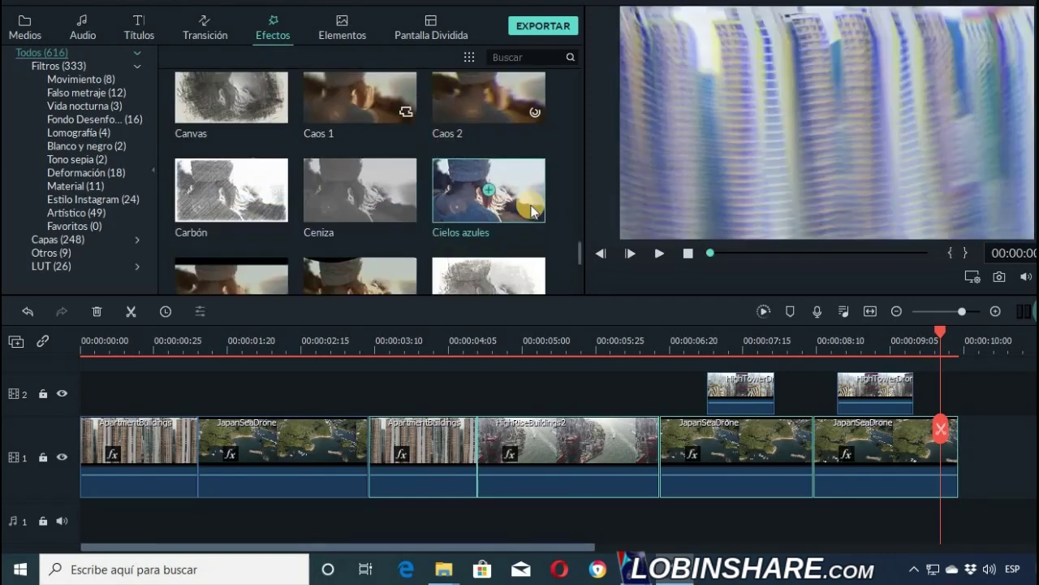
drag(529, 210, 168, 455)
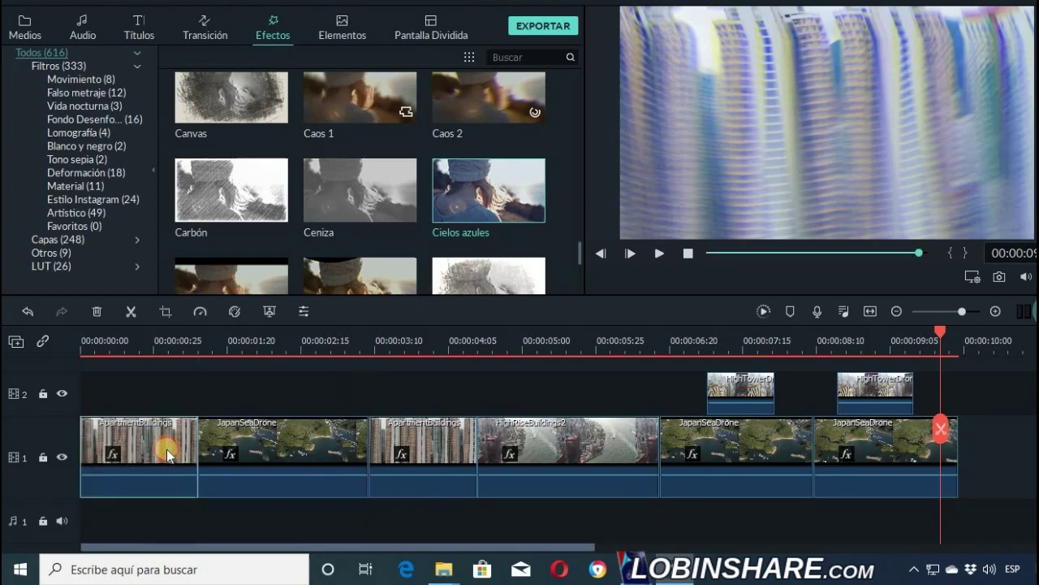
click(86, 350)
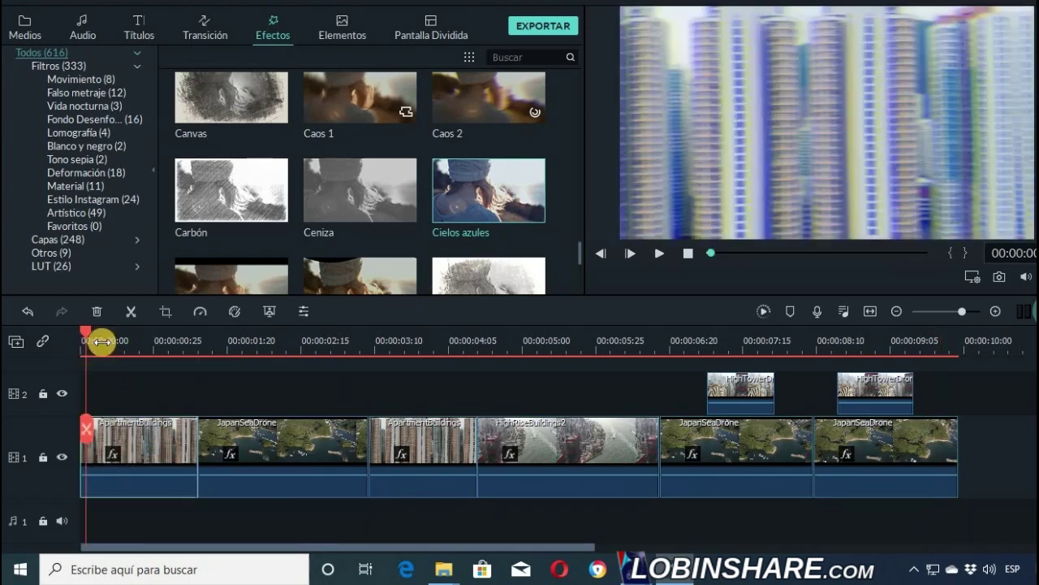
click(661, 253)
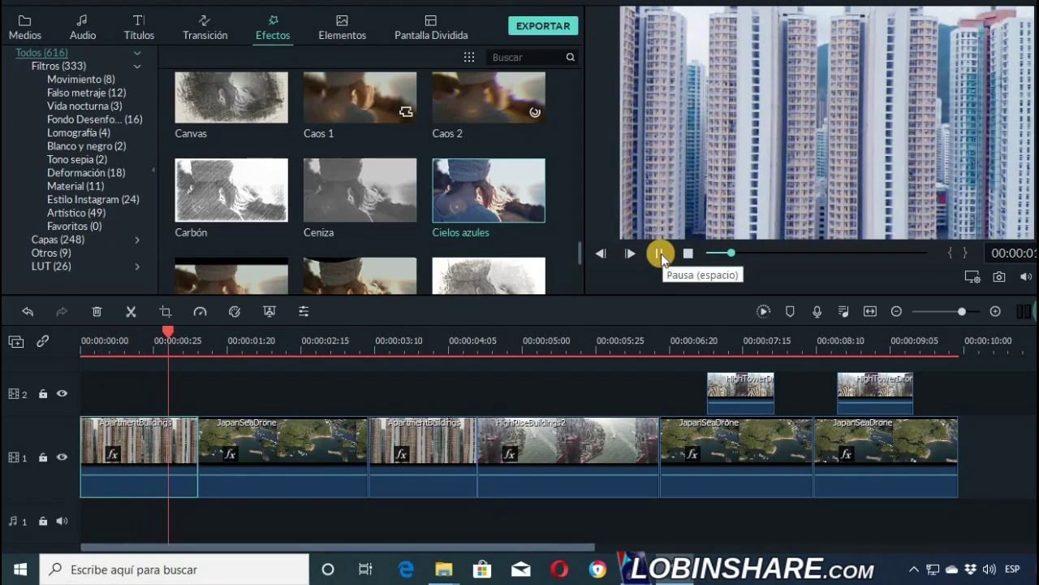
Step: Stop the playback and inspect the Caos 2 and Cielos azules settings in the video effects of the first ApartmentBuildings clip
click(661, 253)
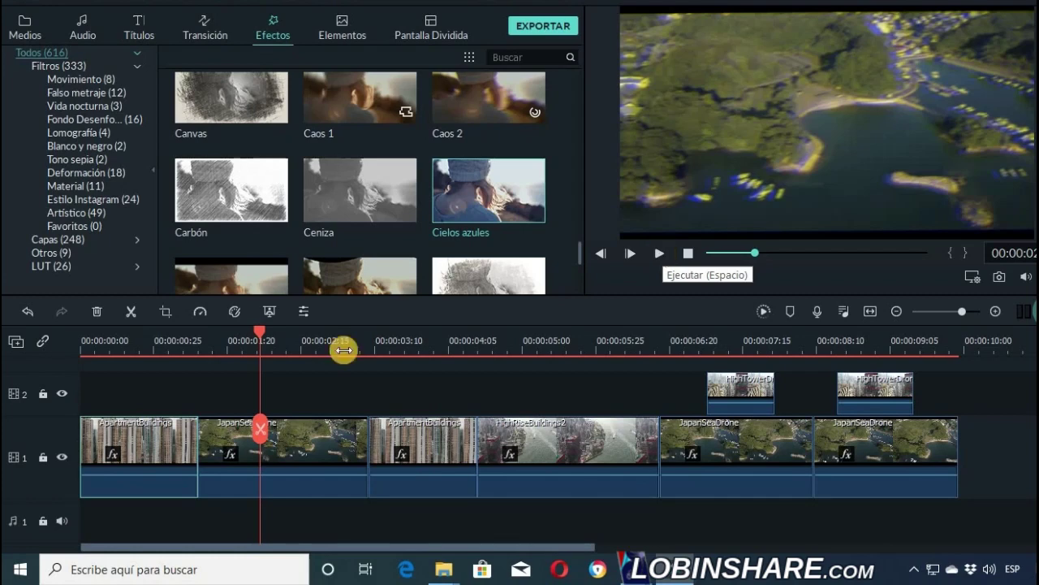
double_click(175, 459)
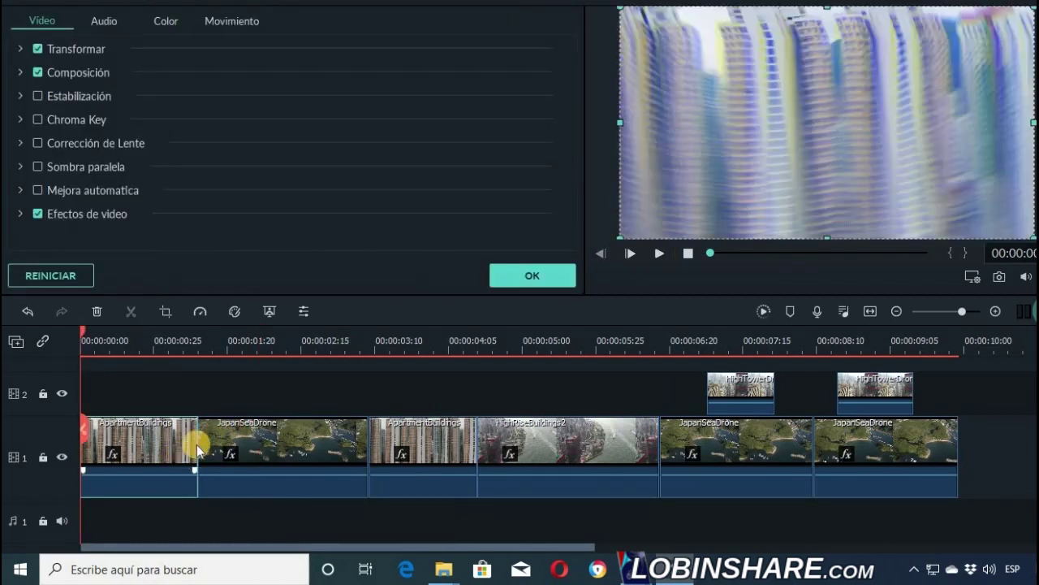
click(20, 214)
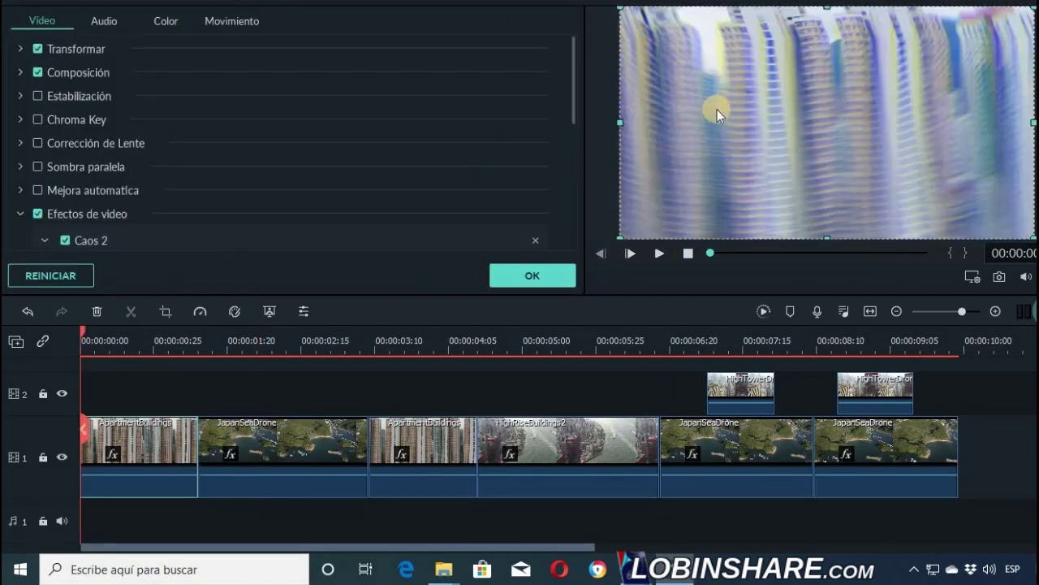
drag(571, 112, 570, 165)
click(44, 117)
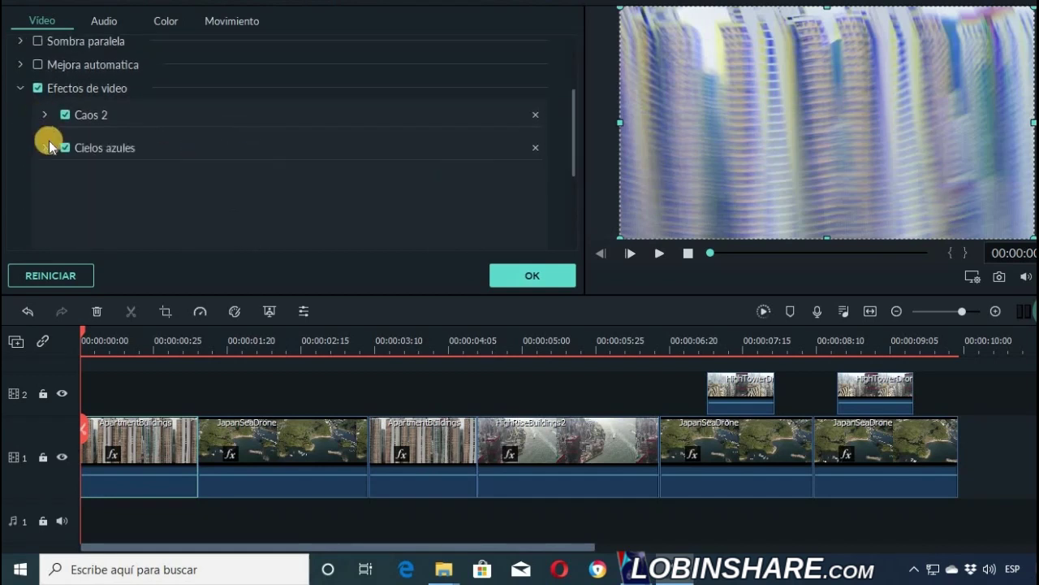
click(44, 148)
click(43, 148)
click(41, 116)
click(41, 117)
click(532, 275)
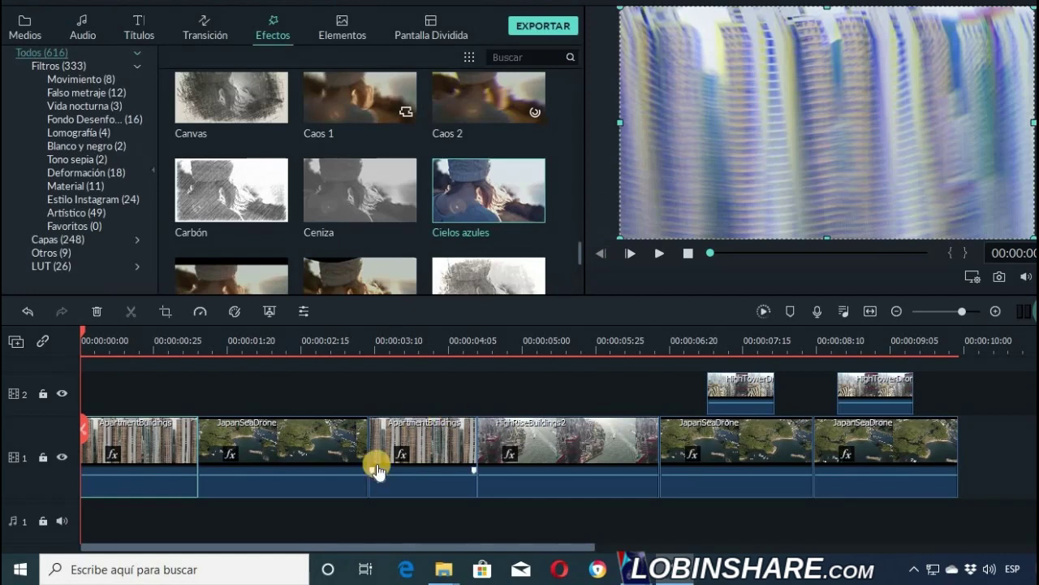
Step: Copy the effects of the first ApartmentBuildings clip, paste them onto the other five clips of track 1 together, and play the timeline
right_click(155, 449)
click(243, 384)
drag(284, 520, 841, 450)
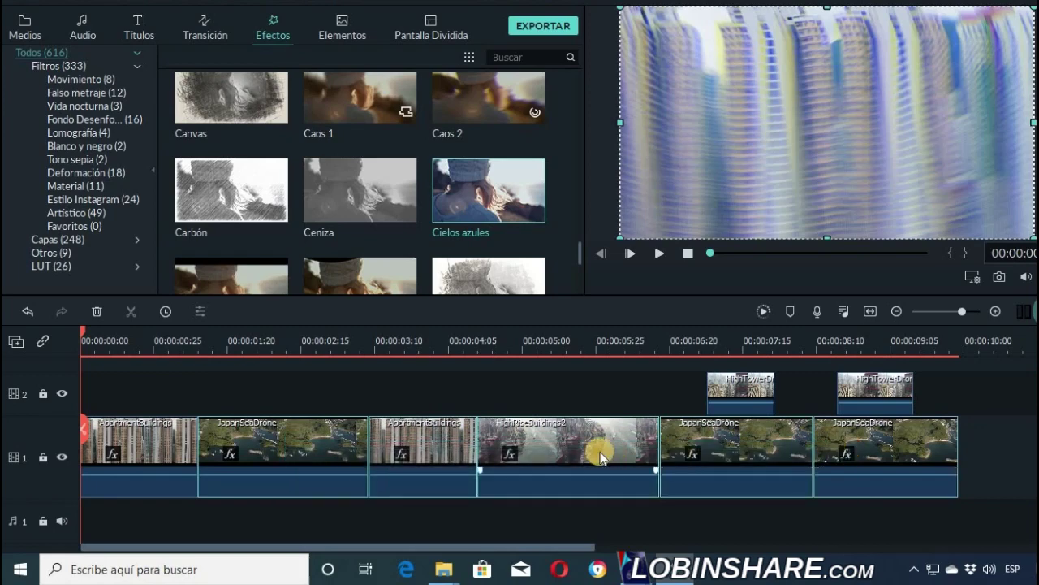
right_click(343, 442)
click(405, 398)
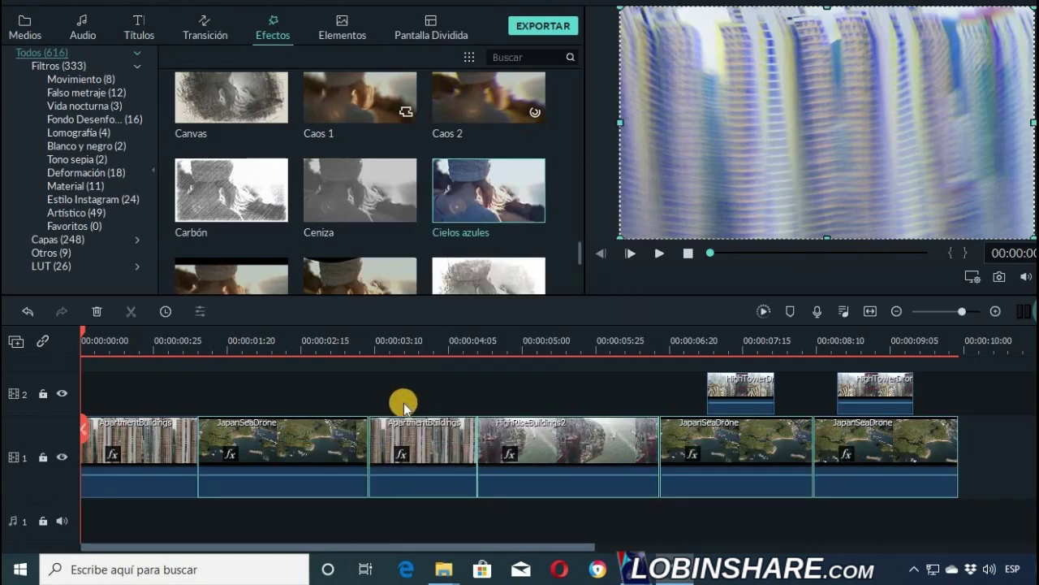
click(657, 254)
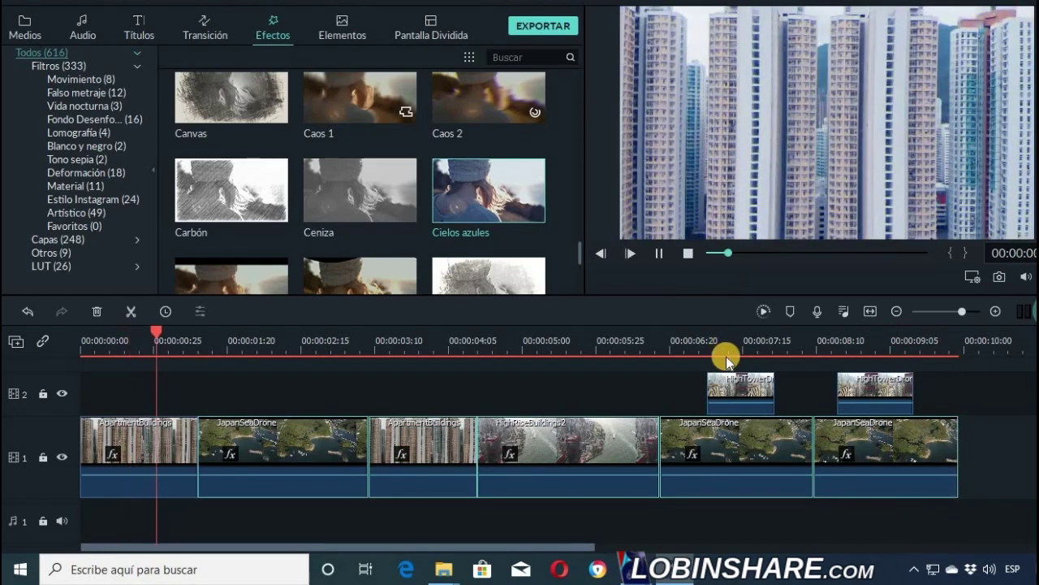
click(659, 254)
Step: Paste the copied effects onto both HighTower clips on track 2 together, with the playhead over the first of them
click(866, 396)
click(754, 383)
click(847, 387)
click(757, 394)
click(734, 345)
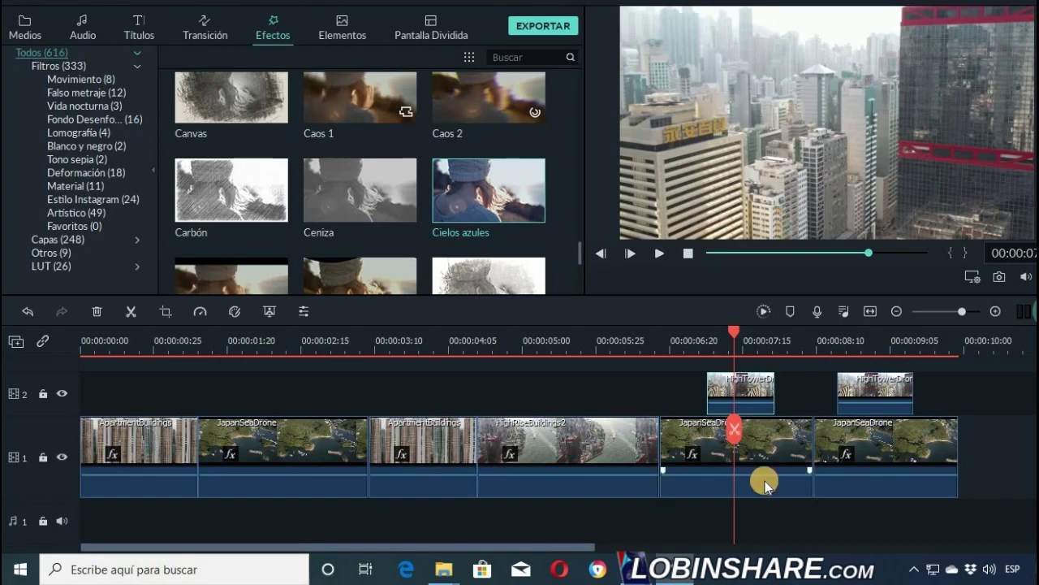
mouse_move(761, 479)
click(899, 390)
click(726, 393)
right_click(726, 395)
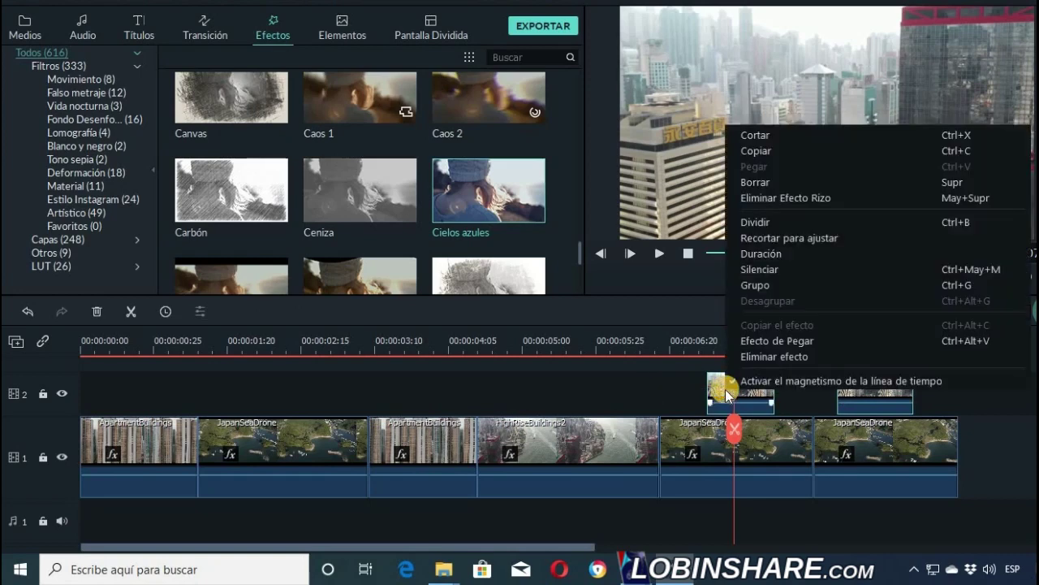
click(758, 348)
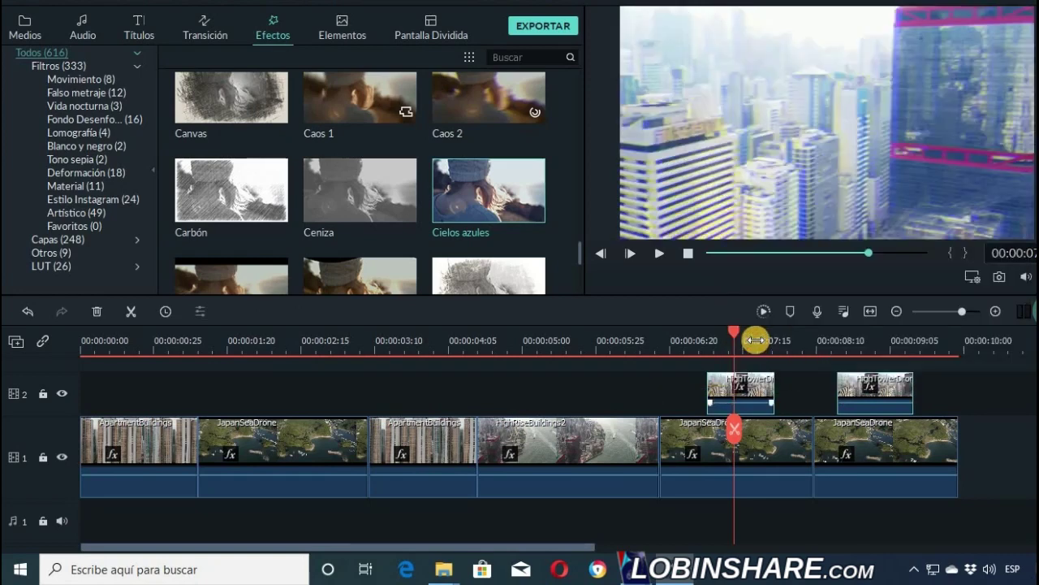
Step: Play the timeline from the start of the first HighTower clip to check the effects pasted on track 2
click(709, 338)
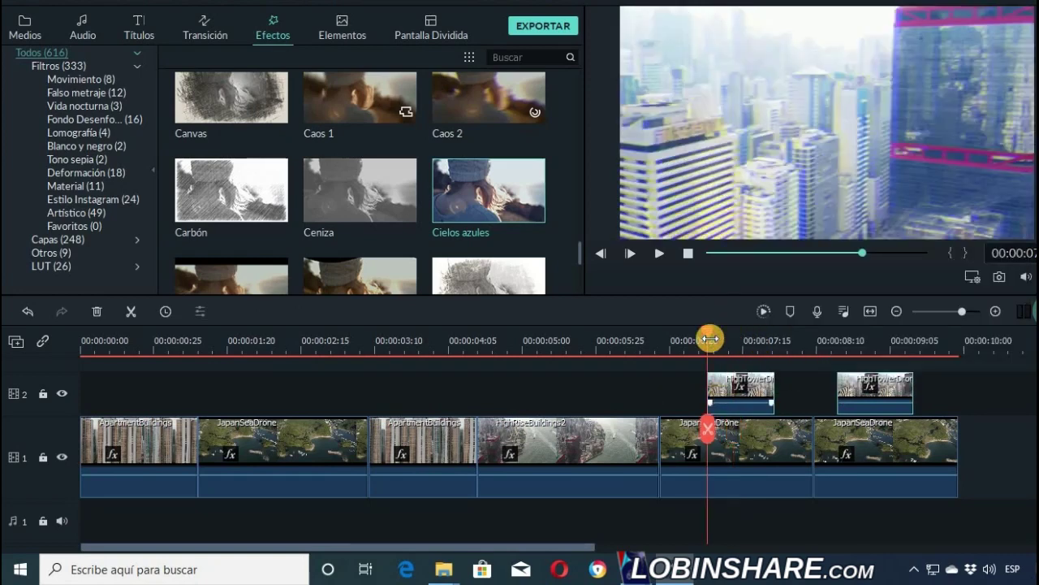
click(659, 254)
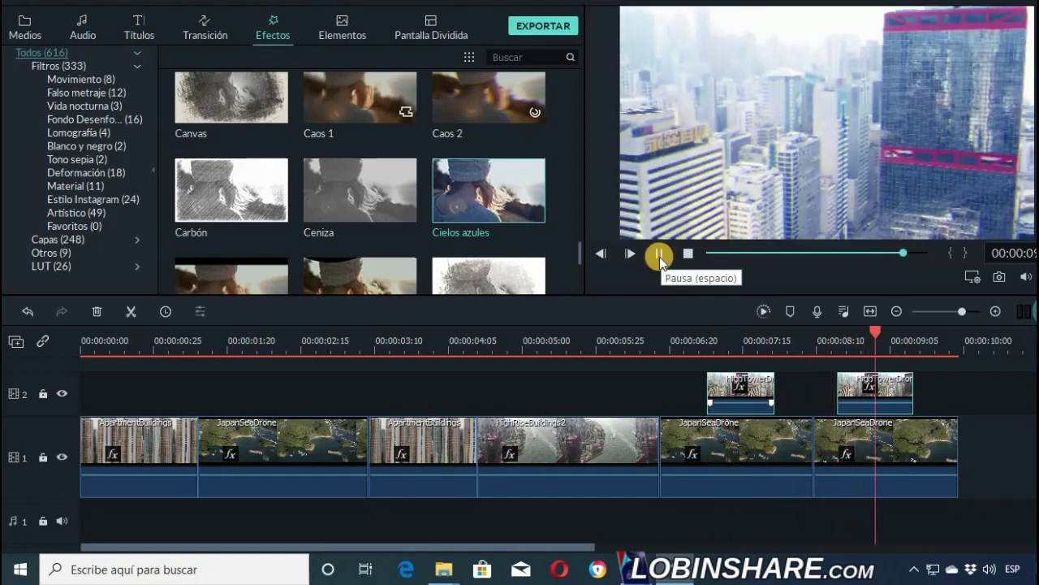
click(659, 255)
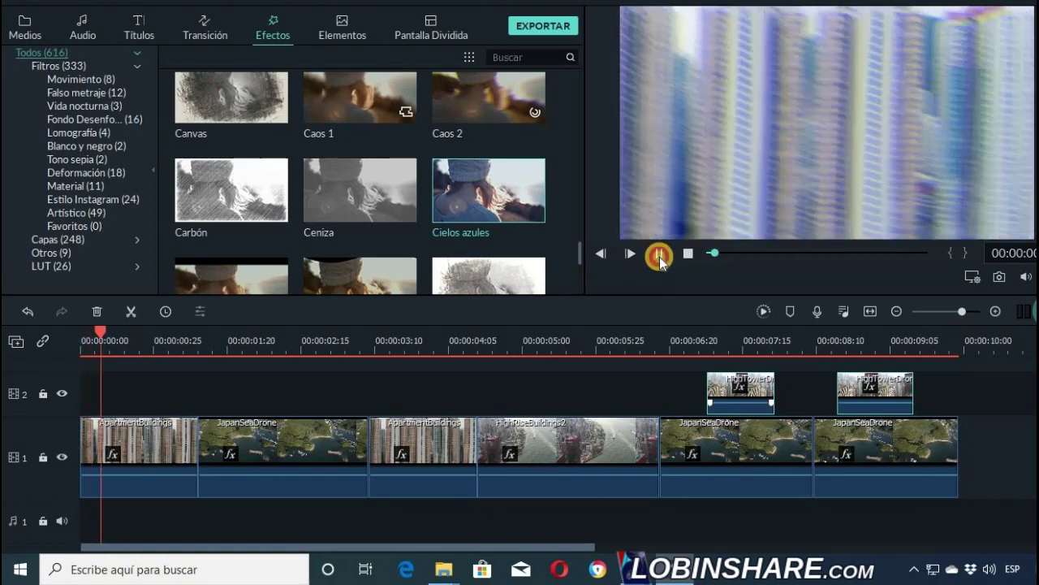